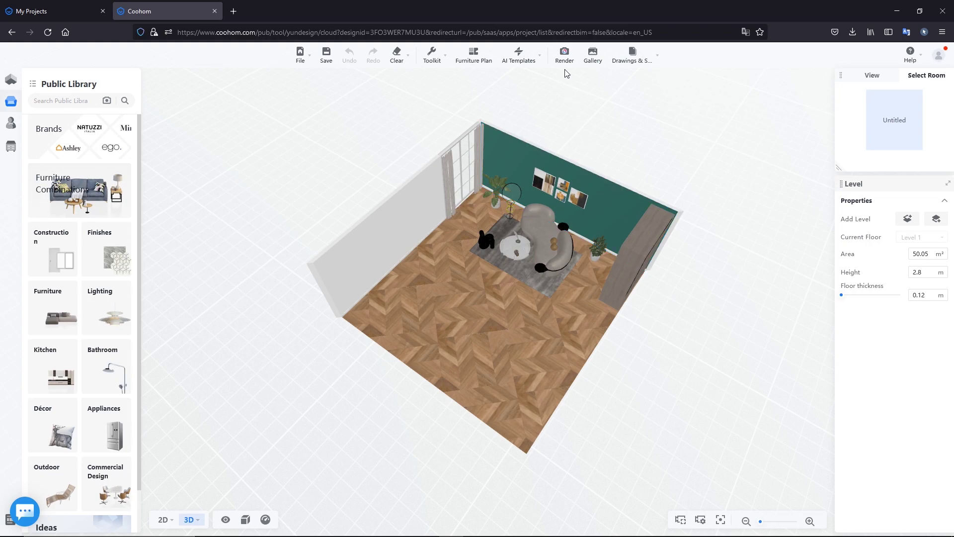
- Open the Render workspace from the top toolbar
left_click(564, 55)
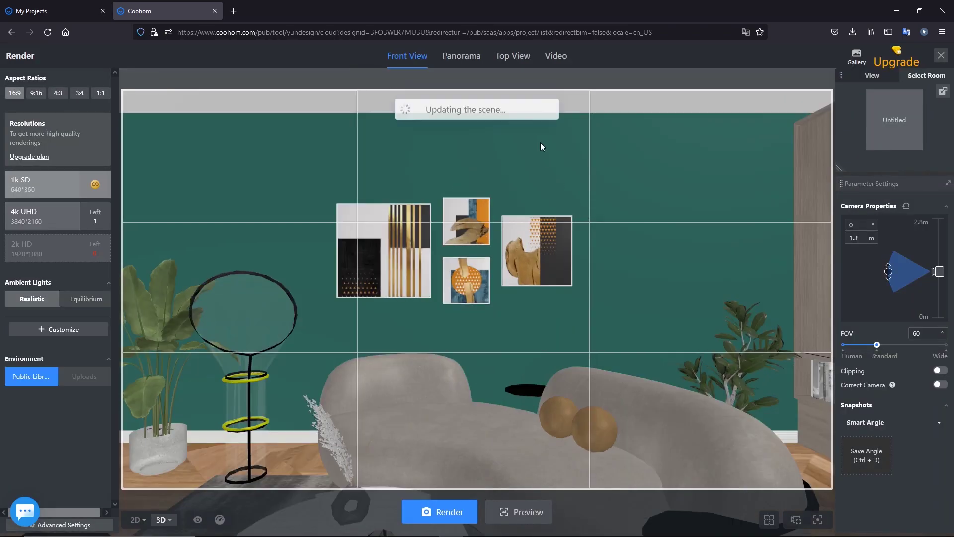
- Switch to Video mode and enter the camera-path editor
left_click(556, 56)
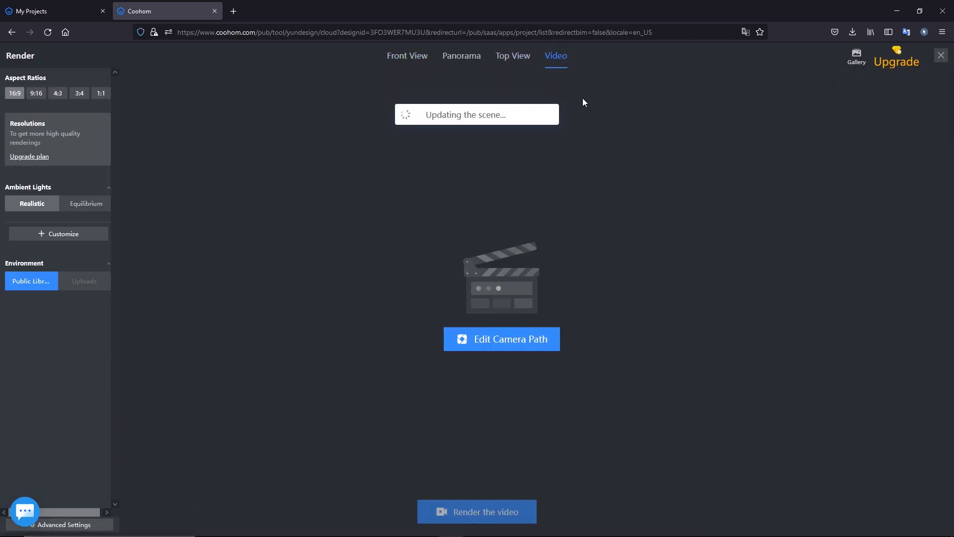
left_click(498, 341)
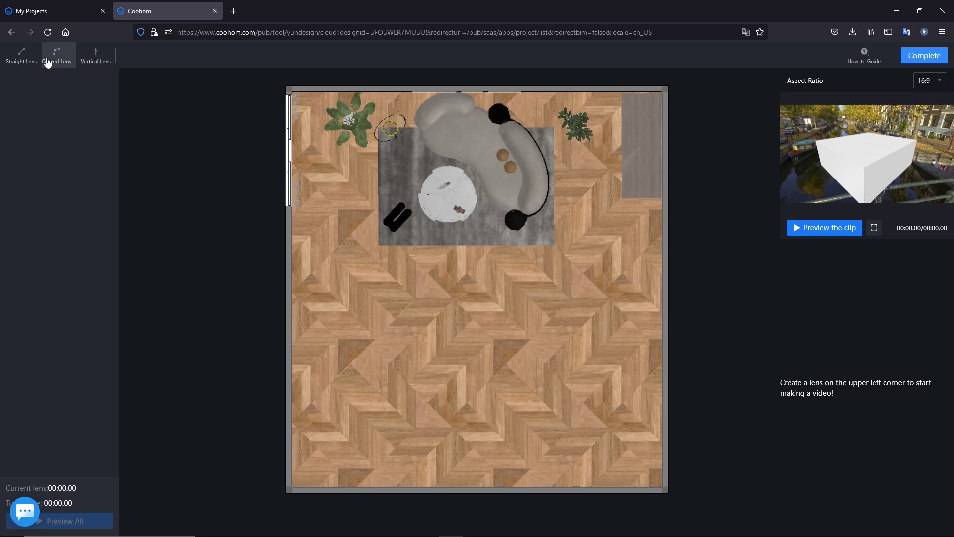
- Draw a straight lens from the lower middle of the room toward the sofa
left_click(21, 53)
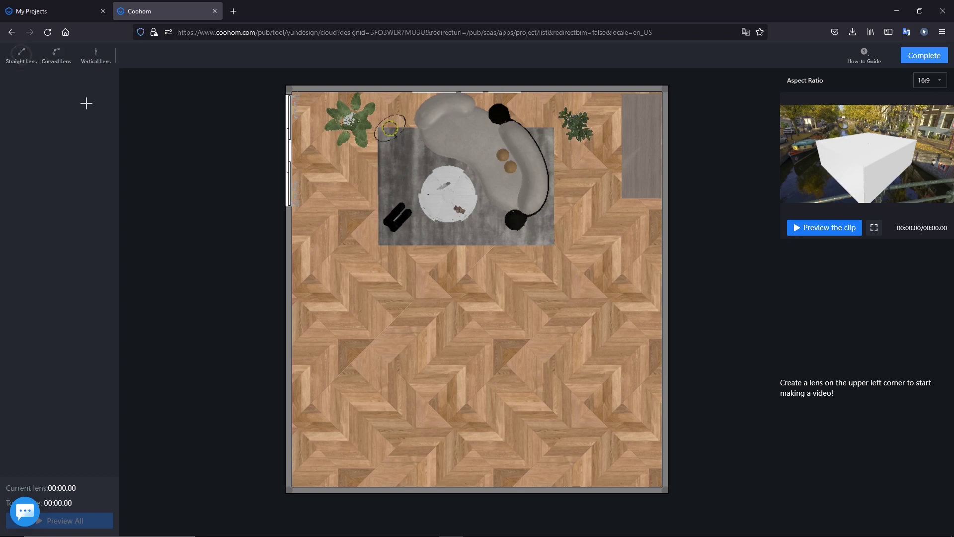
left_click(470, 376)
left_click(469, 343)
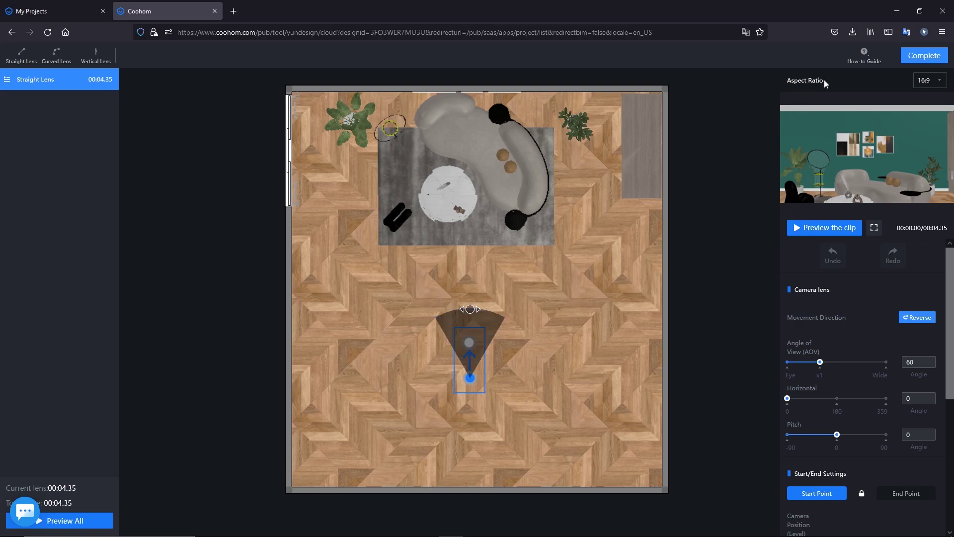
- Review the video aspect ratios and lower the lens's starting camera height to 0.746 m
left_click(936, 85)
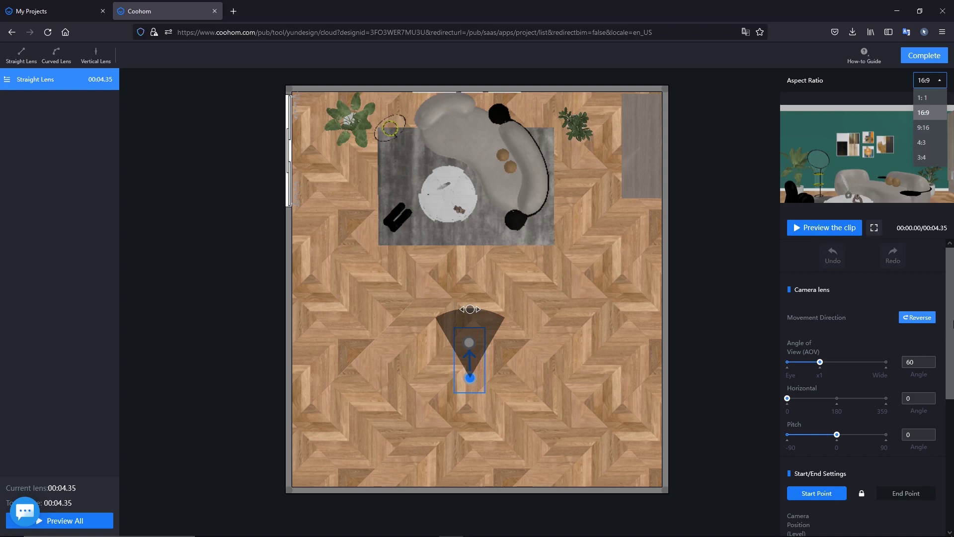
scroll(825, 318, "down", 3)
left_click(810, 366)
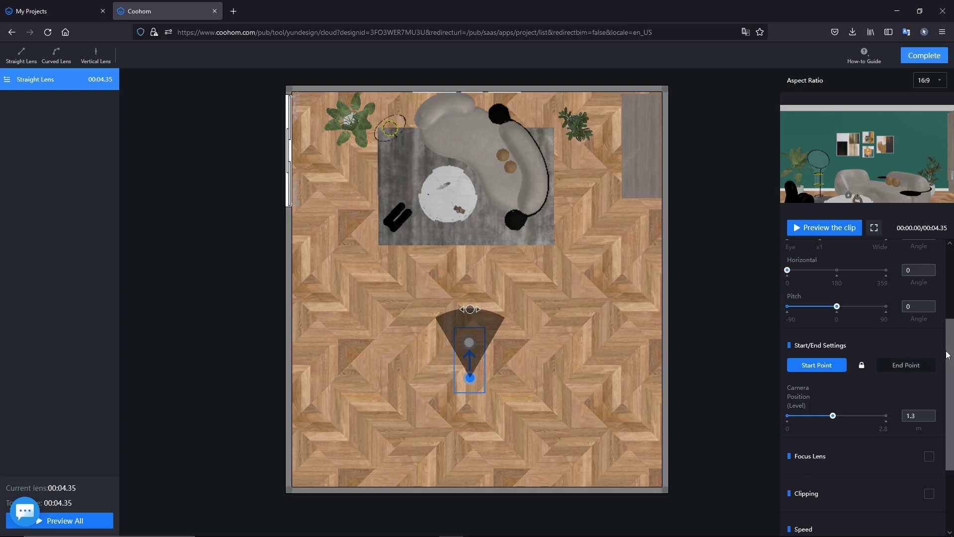
scroll(836, 380, "down", 1)
scroll(836, 379, "down", 1)
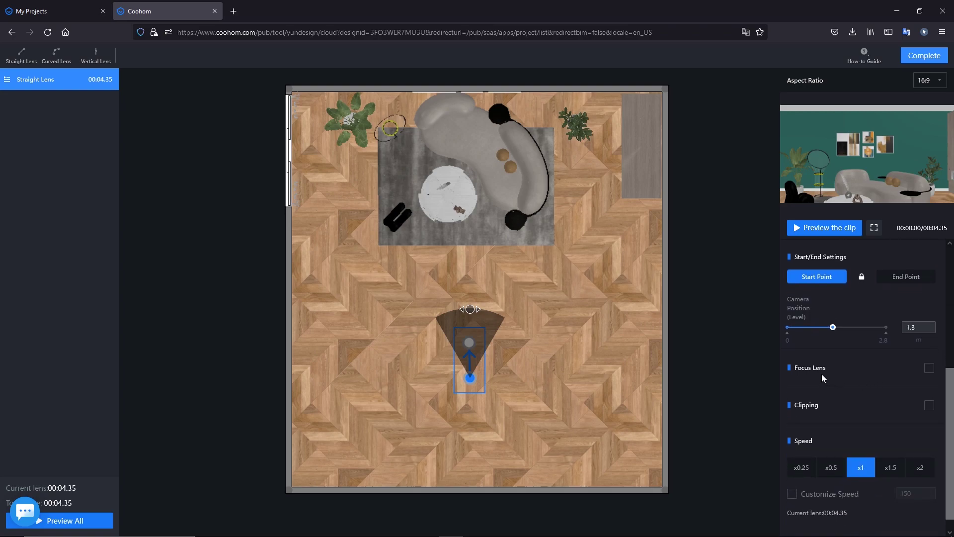
left_click_drag(834, 329, 813, 330)
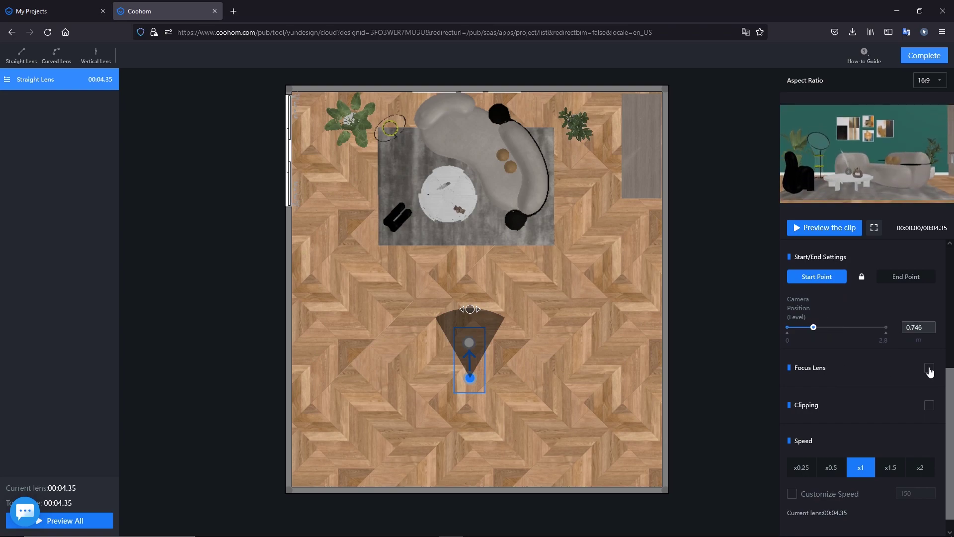
- Try lens clipping and custom speed, leaving clipping off and speed at standard x1
left_click(929, 405)
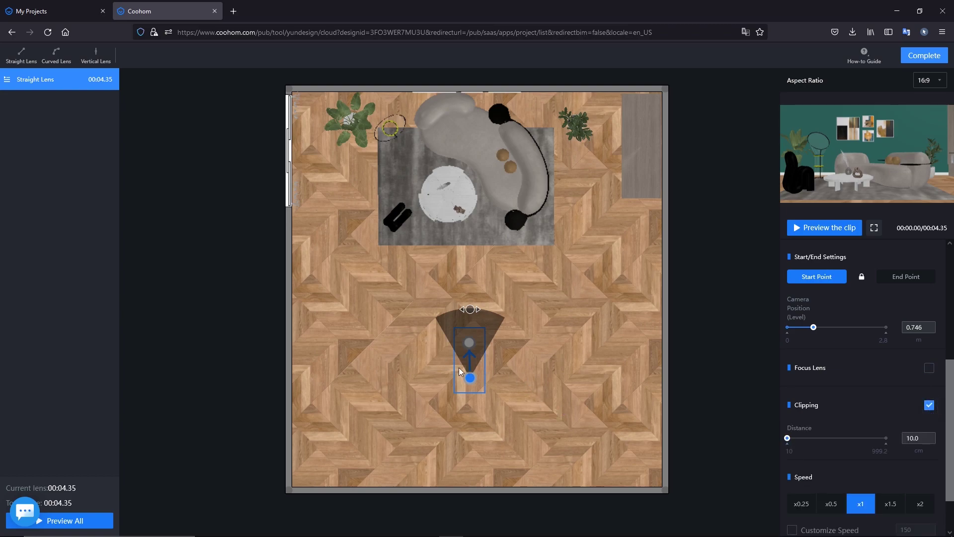
left_click(928, 405)
scroll(950, 391, "down", 1)
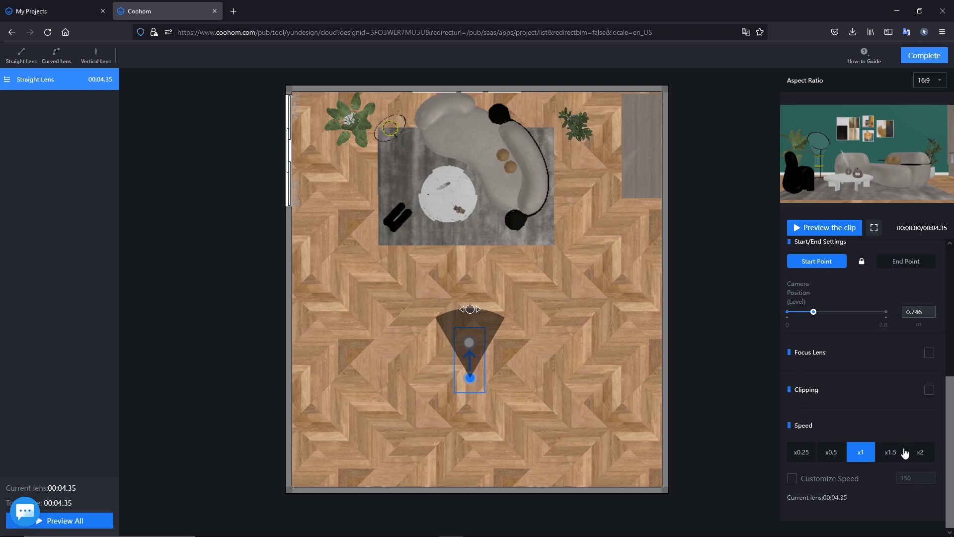
left_click(791, 478)
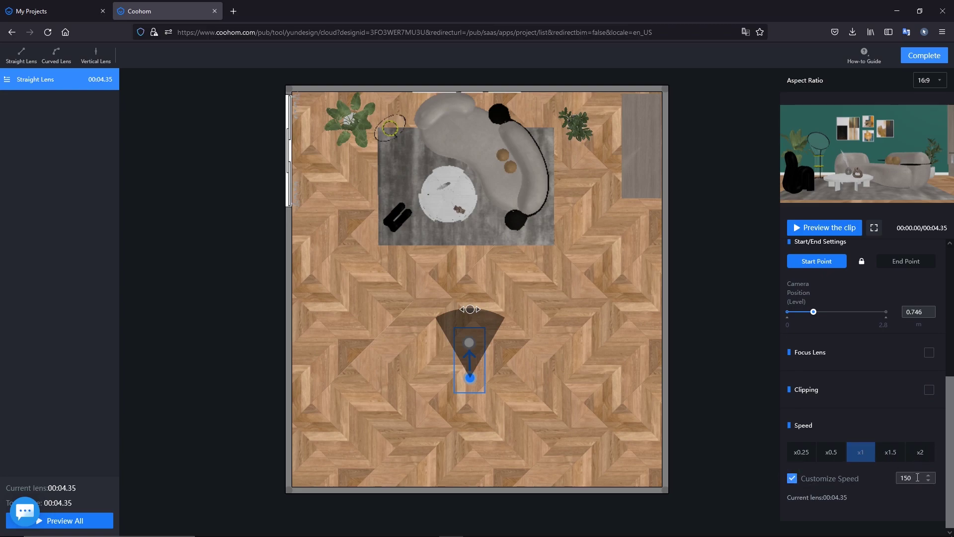
left_click(791, 477)
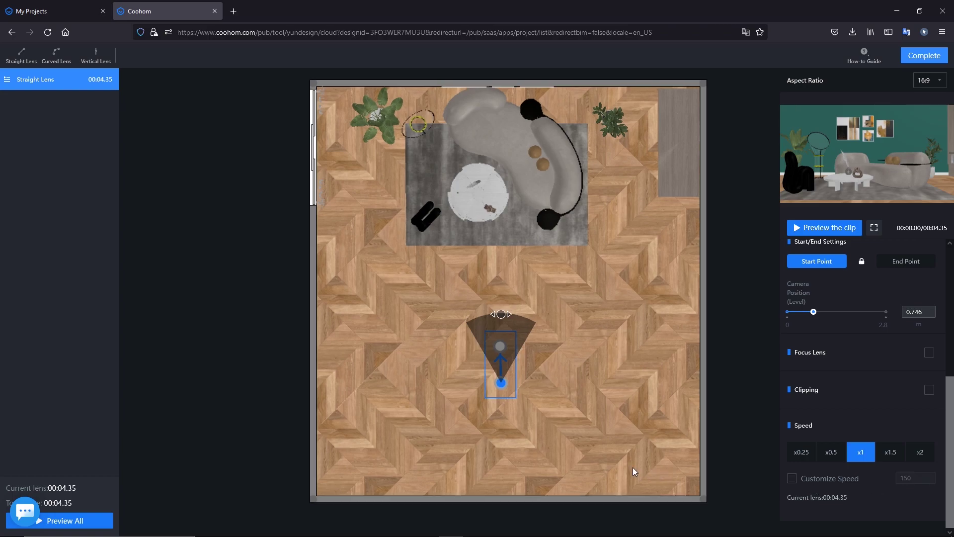
- Draw a curved lens arcing below the rug, focused on a target on the sofa
left_click(56, 54)
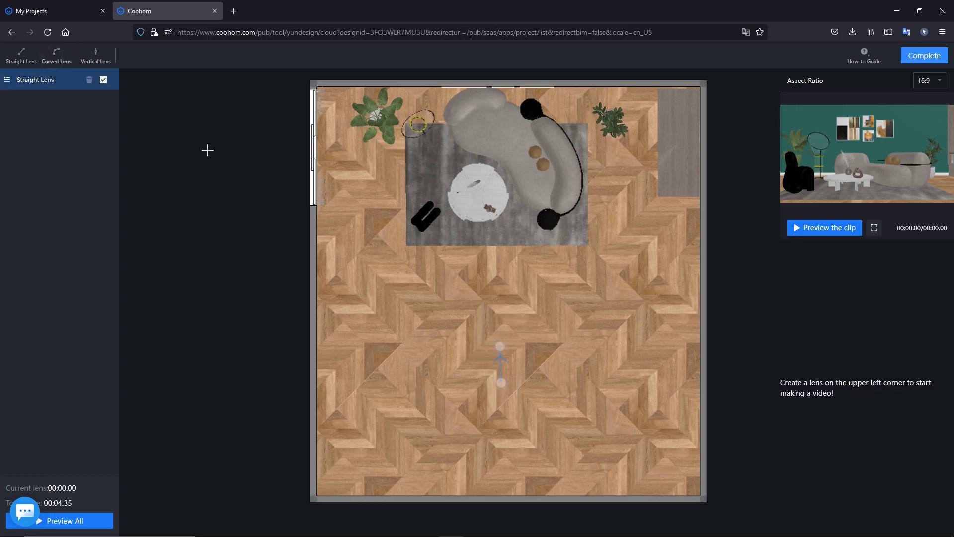
left_click_drag(354, 210, 587, 254)
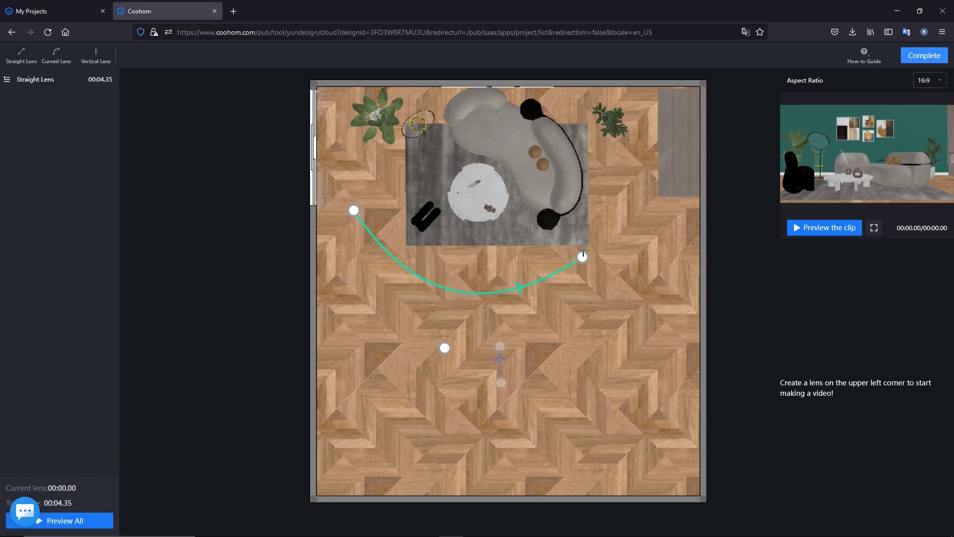
left_click(586, 255)
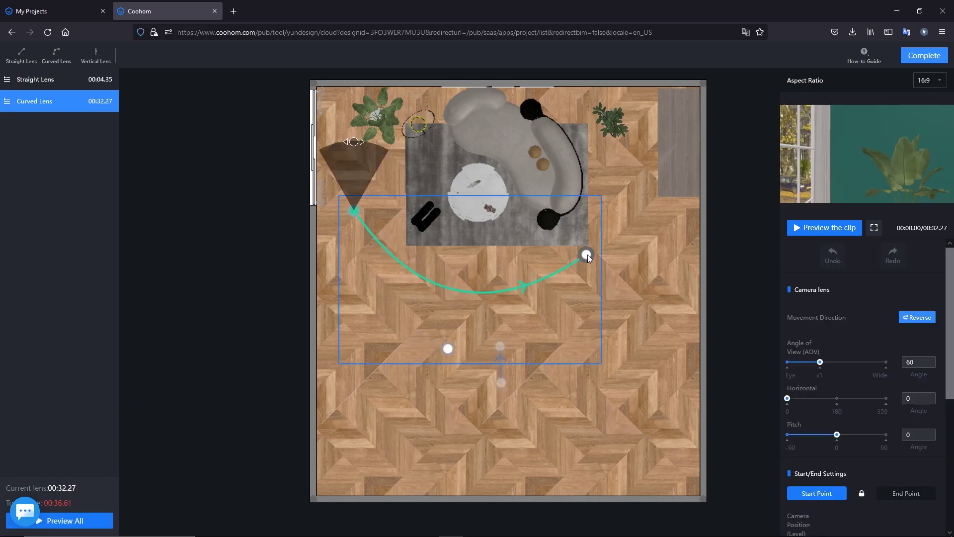
scroll(925, 324, "down", 4)
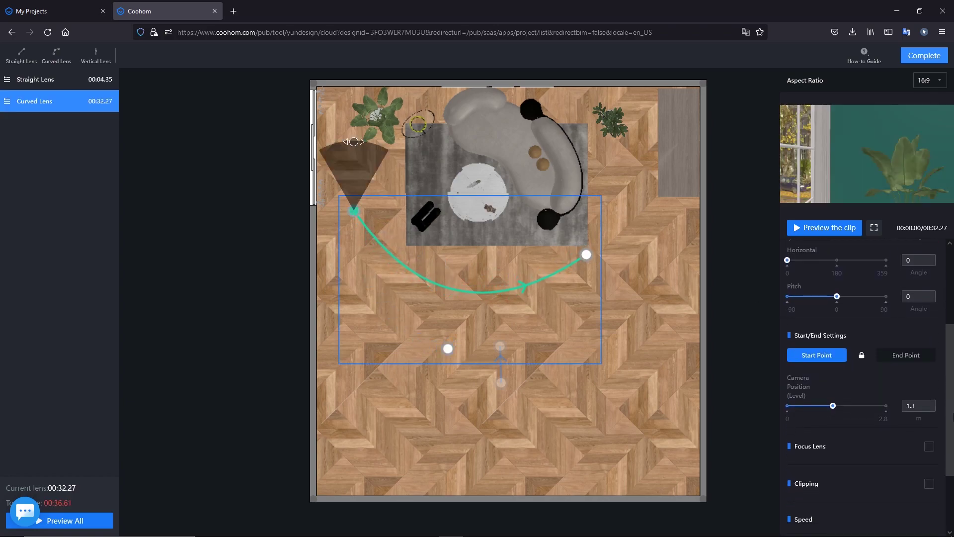
scroll(931, 396, "down", 1)
left_click(930, 389)
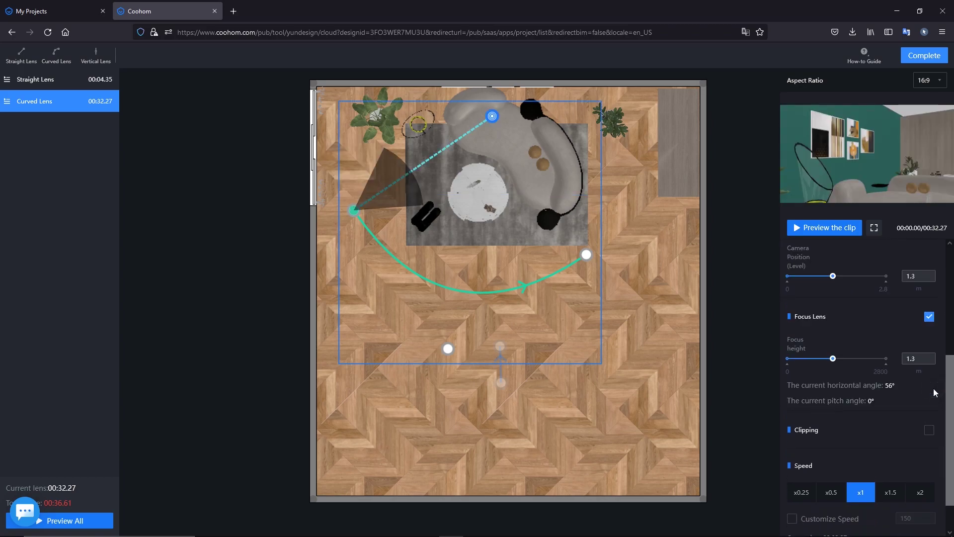
left_click_drag(492, 117, 502, 146)
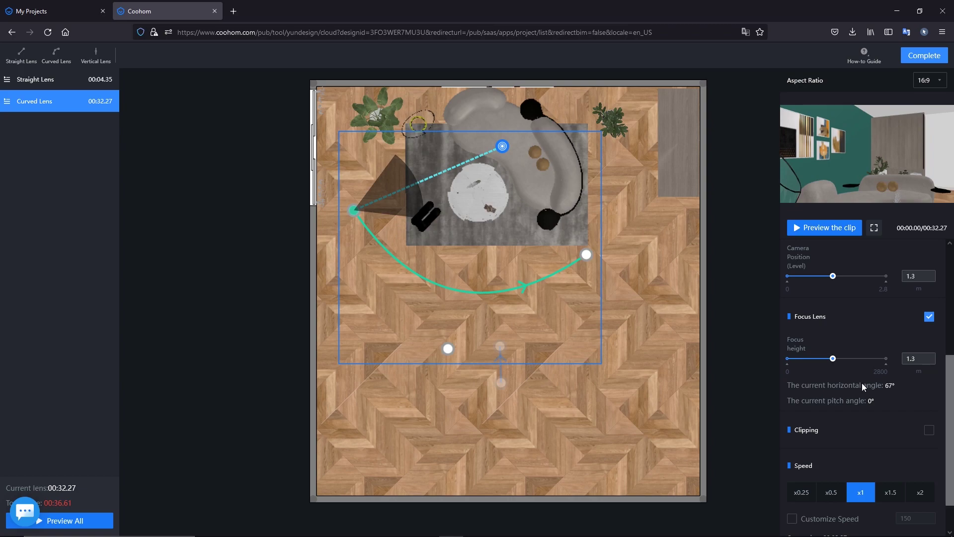
- Set the curved lens's focus and camera heights to 0.605 m and deepen the arc
left_click_drag(834, 361, 810, 365)
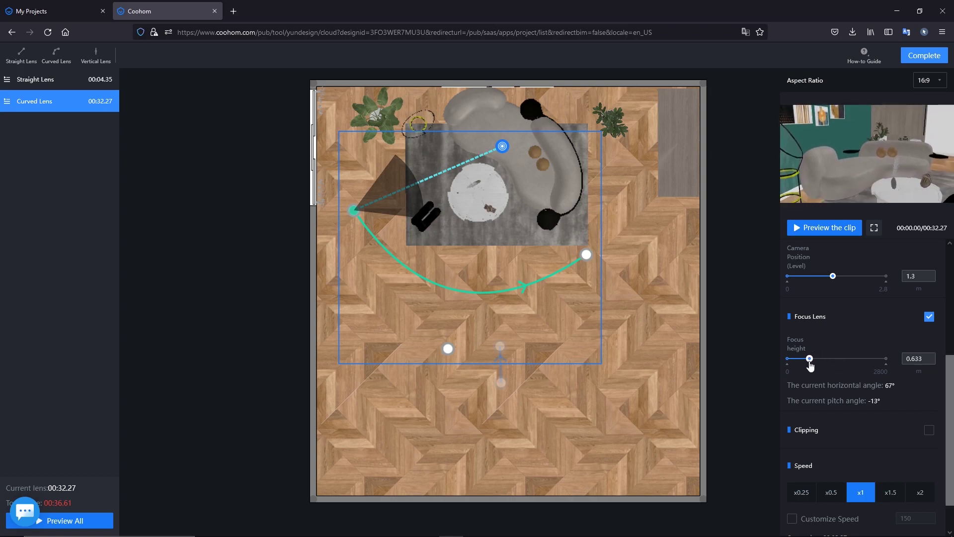
left_click_drag(833, 277, 808, 276)
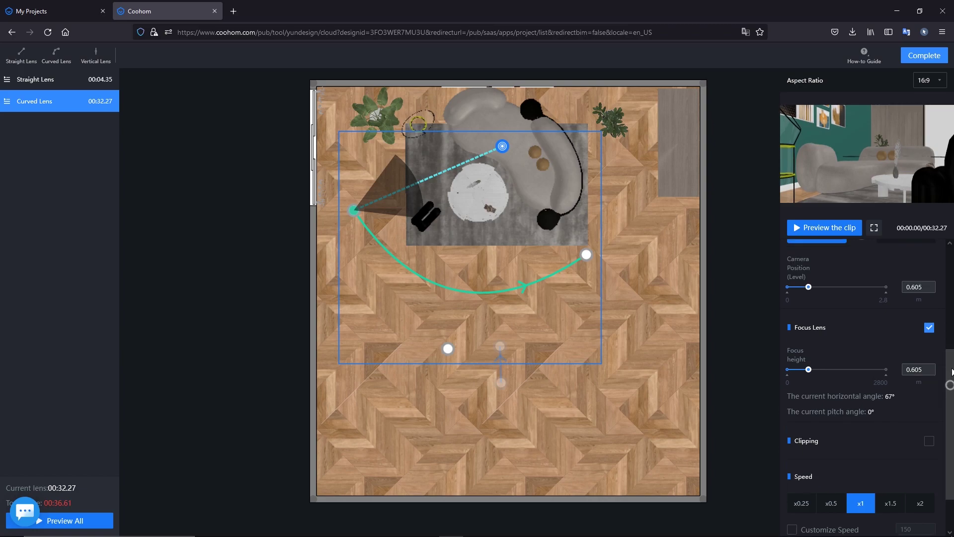
scroll(849, 334, "up", 3)
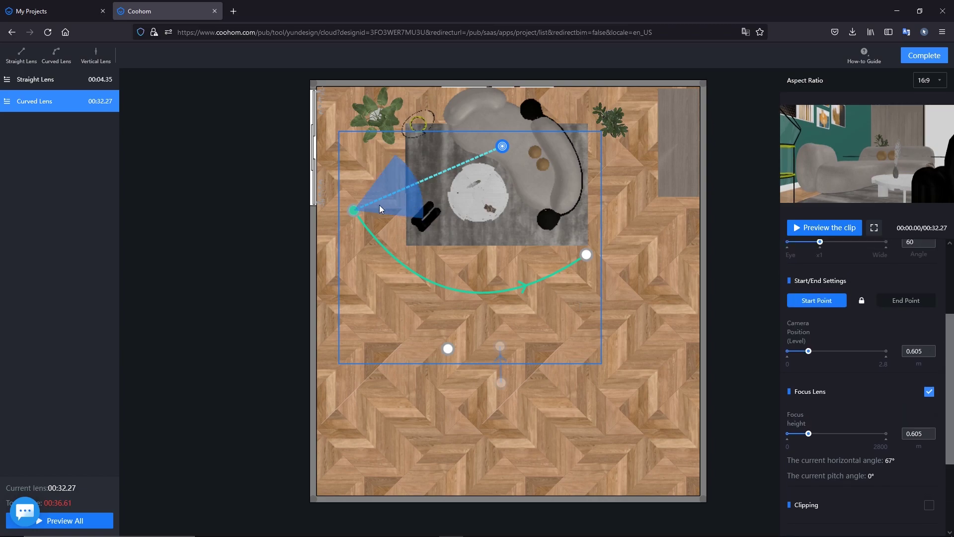
mouse_move(380, 205)
left_mouse_down()
mouse_move(577, 272)
mouse_move(411, 252)
mouse_move(380, 236)
left_mouse_up()
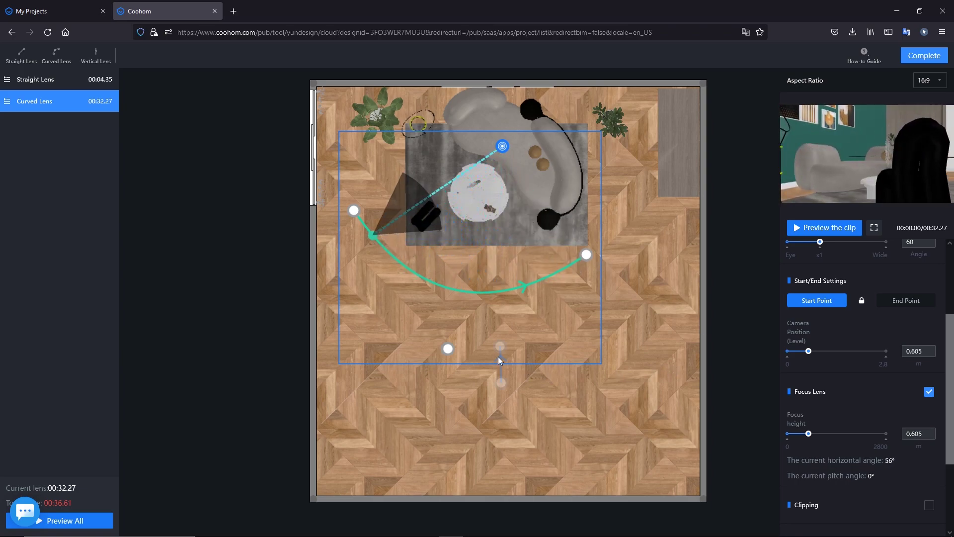
mouse_move(446, 349)
left_mouse_down()
mouse_move(449, 327)
mouse_move(446, 356)
mouse_move(446, 347)
left_mouse_up()
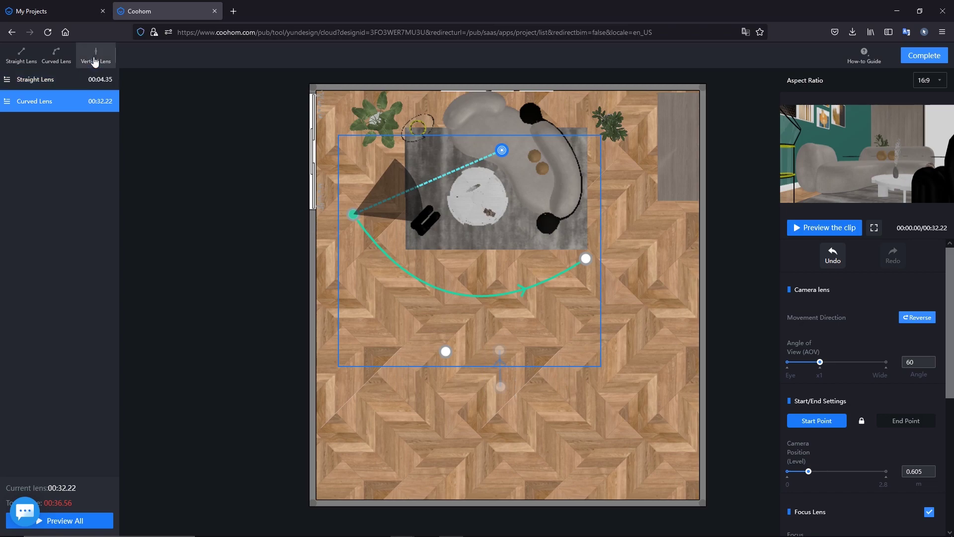
- Add a vertical lens below the rug, camera rising from 0.295 m to 0.83 m
left_click(97, 58)
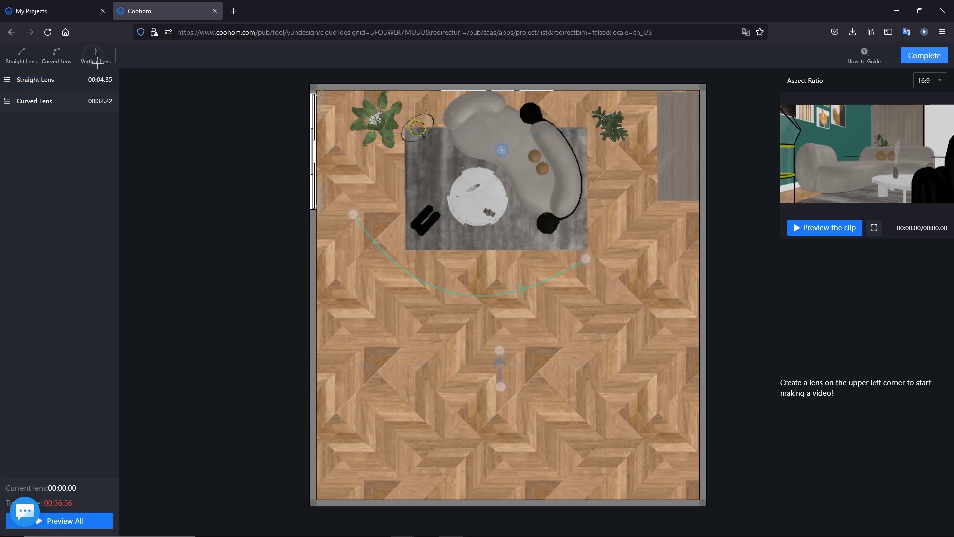
left_click(477, 332)
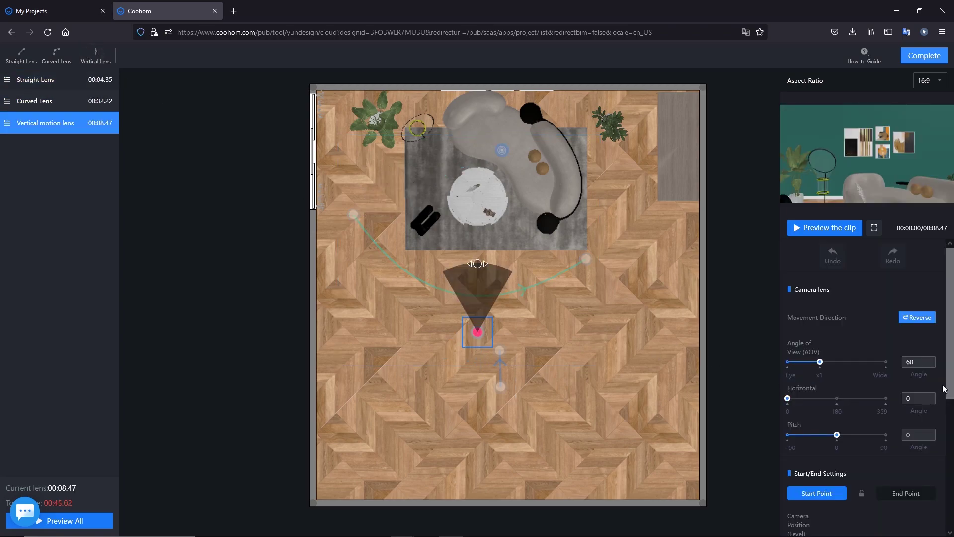
left_click_drag(944, 389, 944, 475)
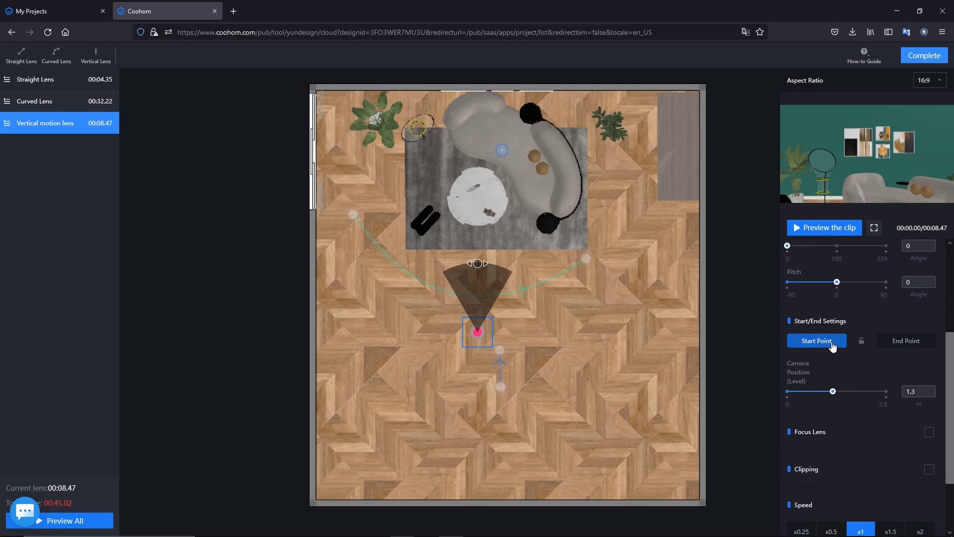
left_click_drag(832, 391, 788, 393)
left_click(904, 342)
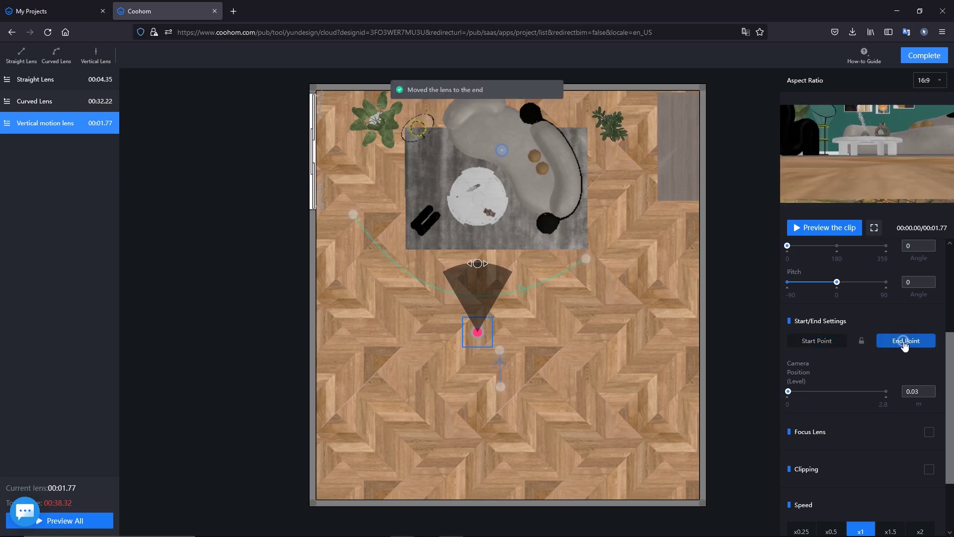
left_click_drag(788, 391, 821, 393)
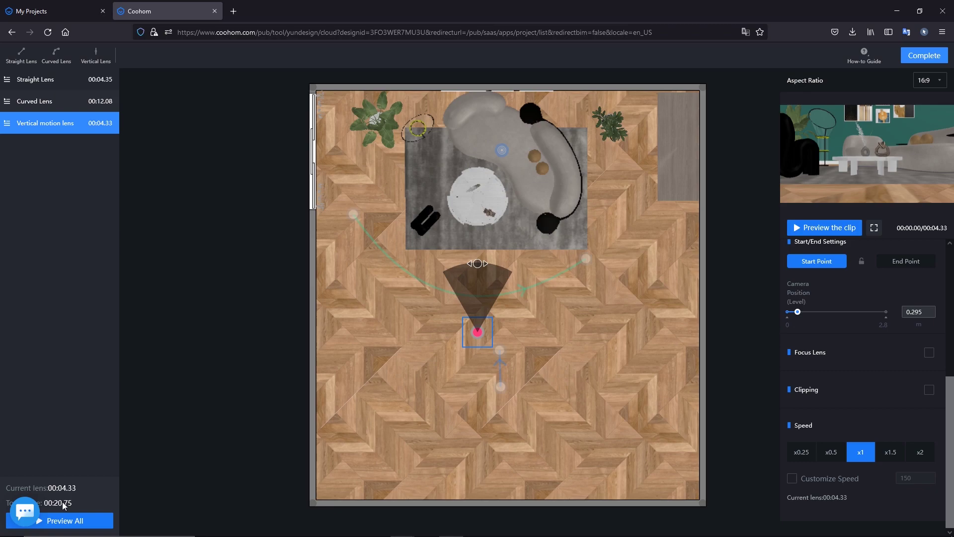
left_click(69, 522)
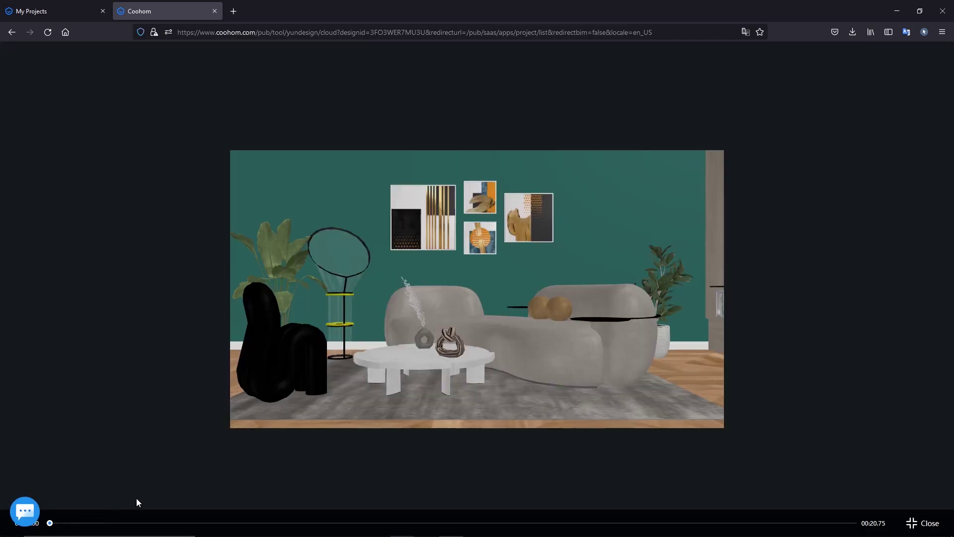
left_click(478, 293)
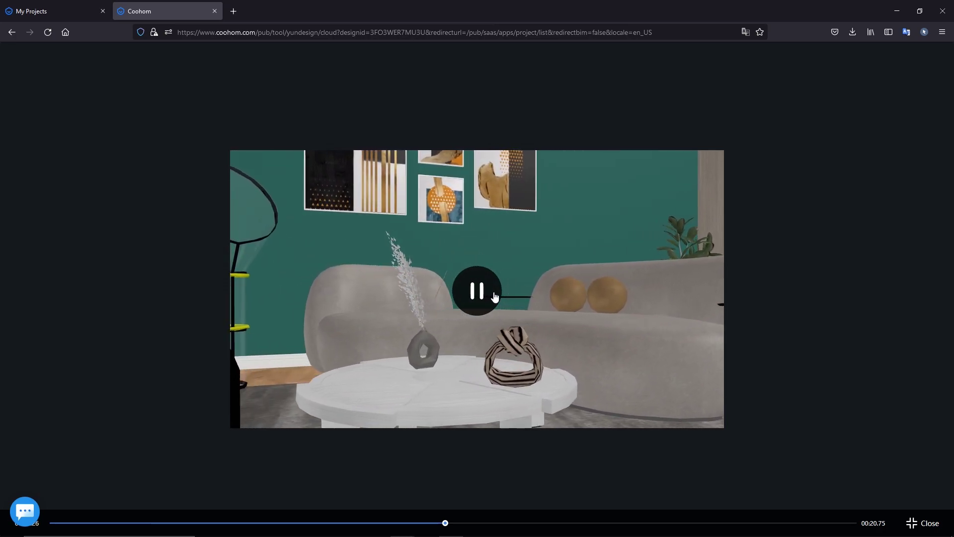
left_click(493, 294)
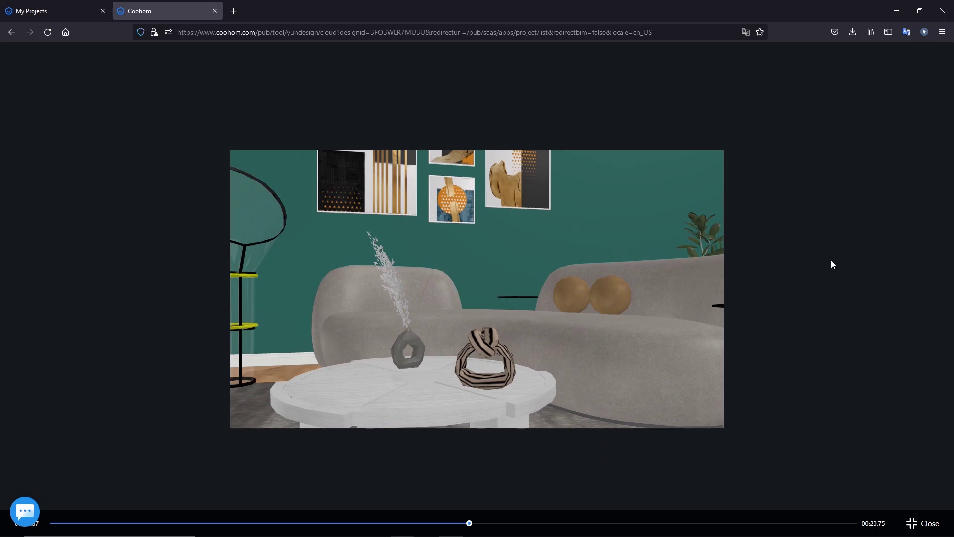
left_click(903, 511)
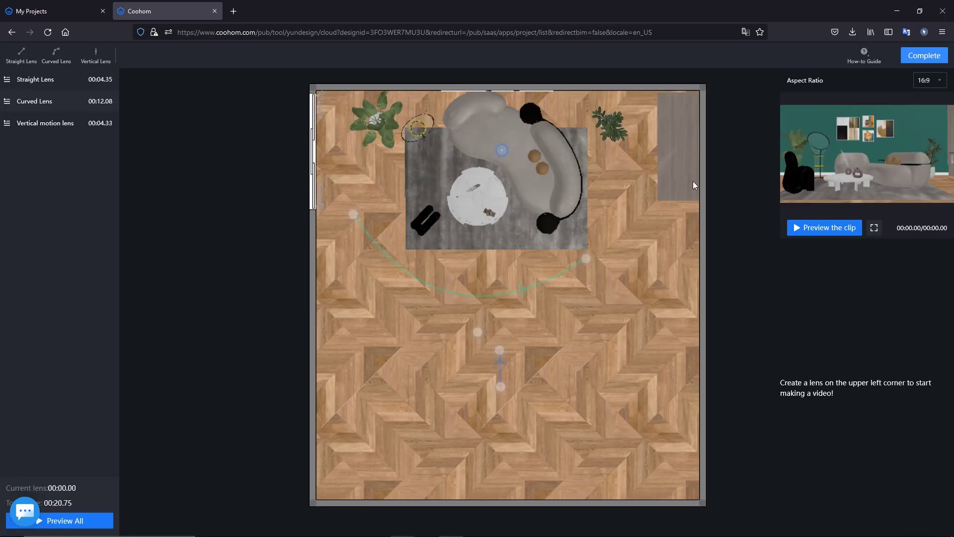
- Finish the camera path and choose HQ 1080P as the video resolution
left_click(916, 57)
left_click(37, 247)
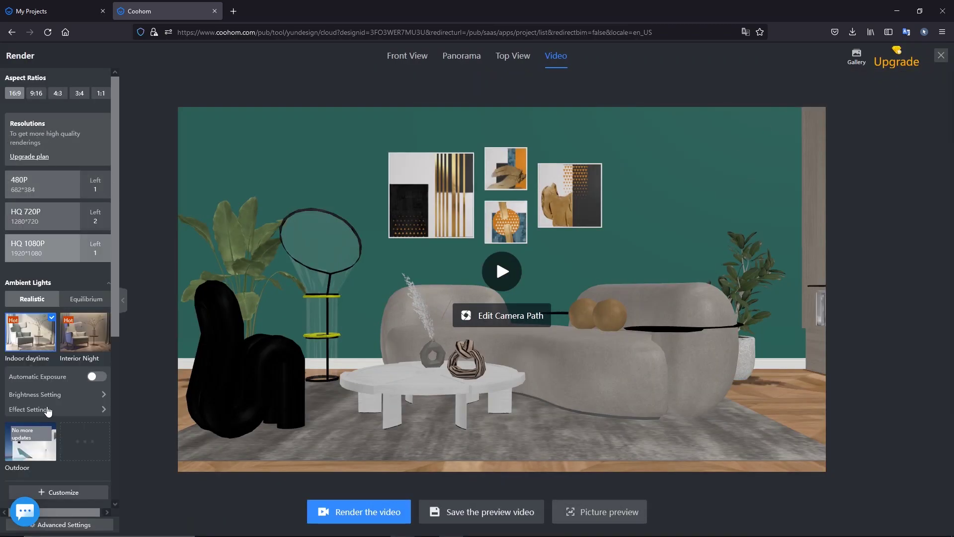
scroll(65, 358, "down", 3)
scroll(54, 224, "down", 3)
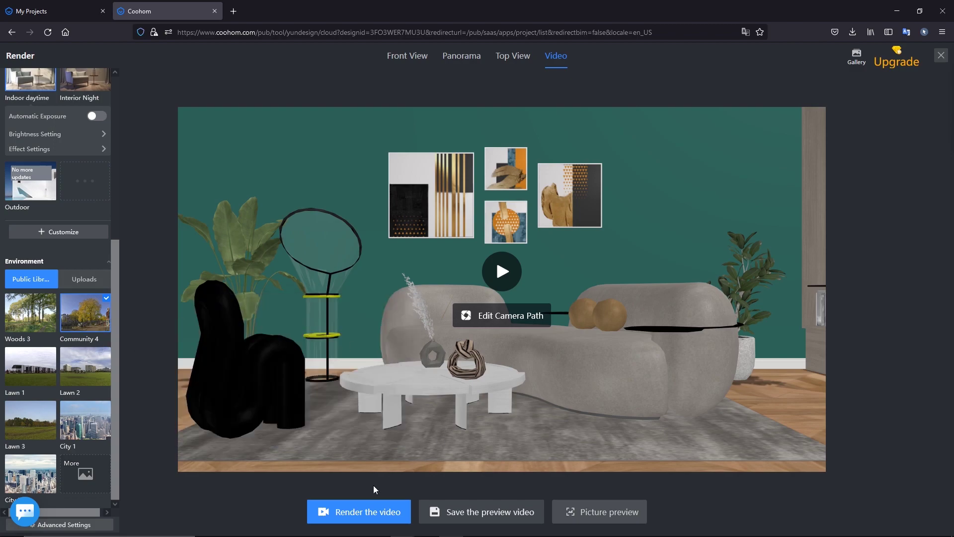
- Submit the 20.74-second HQ 1080P video render, confirming parameters and checkout with the coupon
left_click(347, 509)
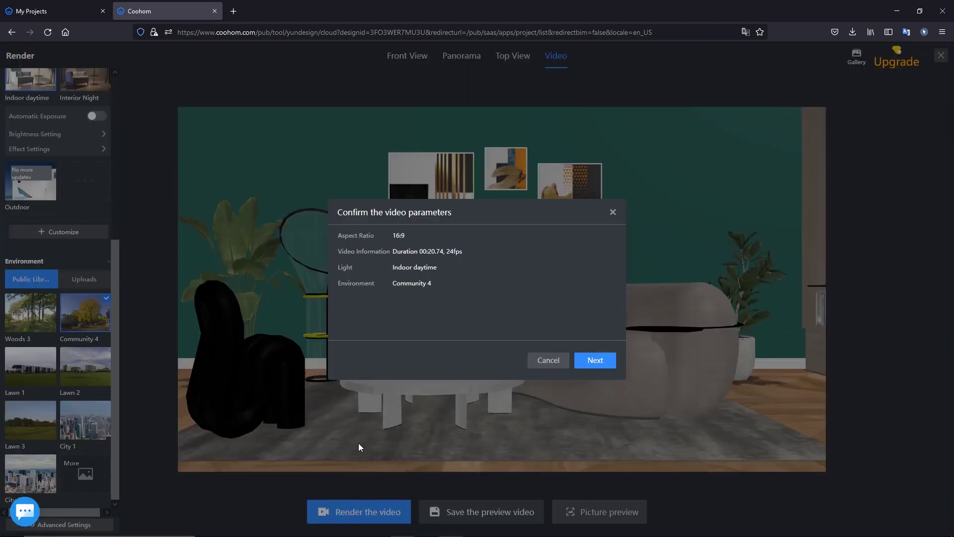
left_click(595, 361)
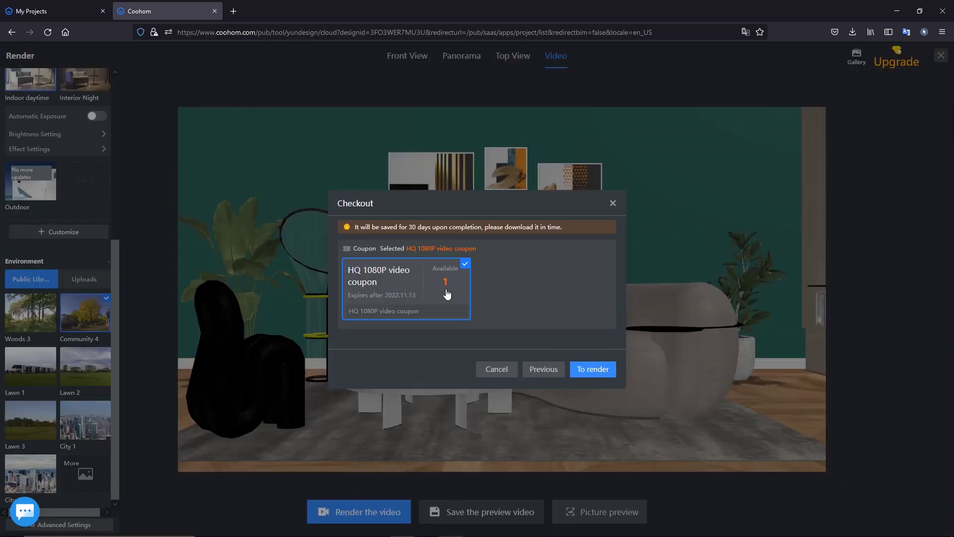
left_click(586, 370)
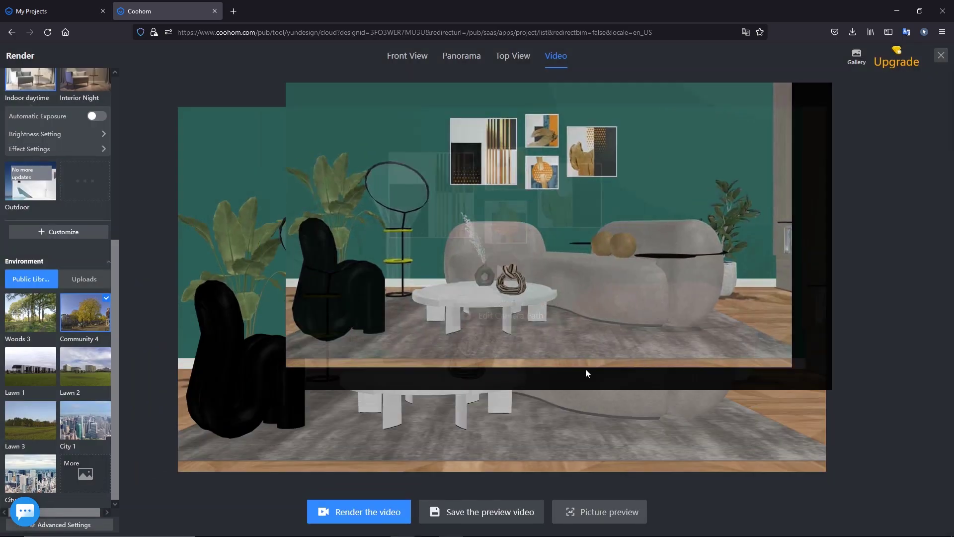